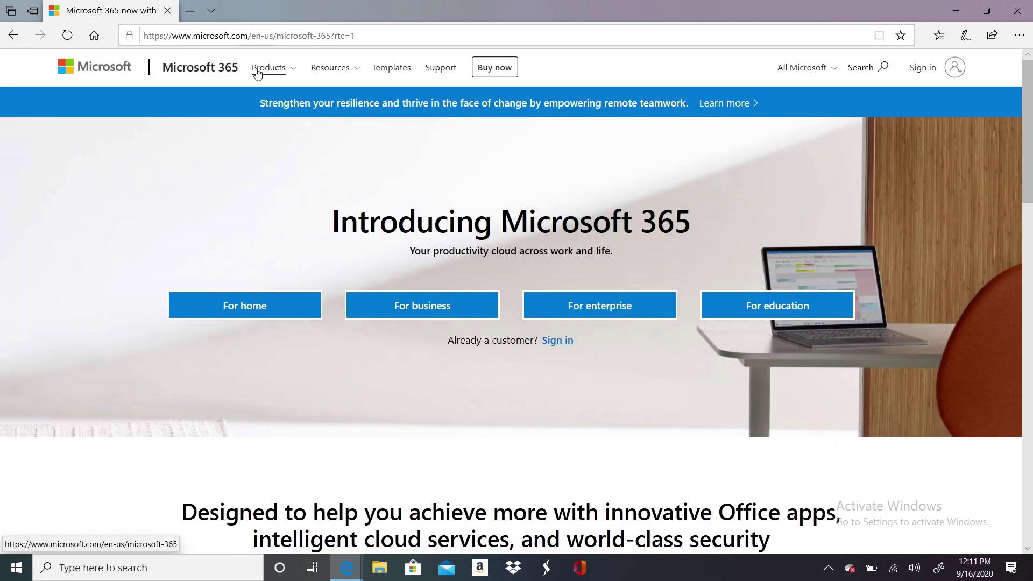
Go from the Microsoft 365 Products menu to the Microsoft Teams page and its sign-in prompt
left_click(263, 72)
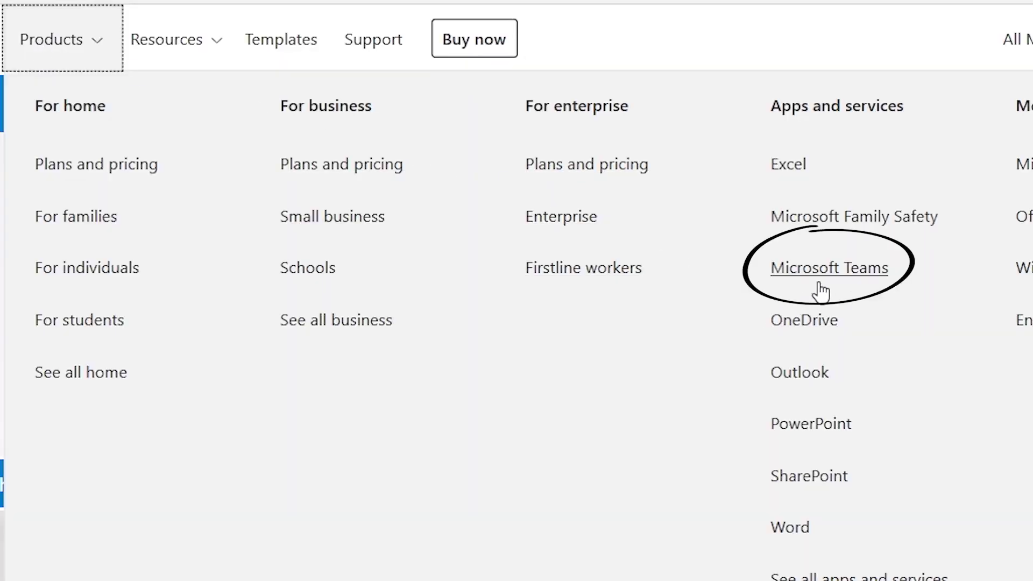
left_click(822, 292)
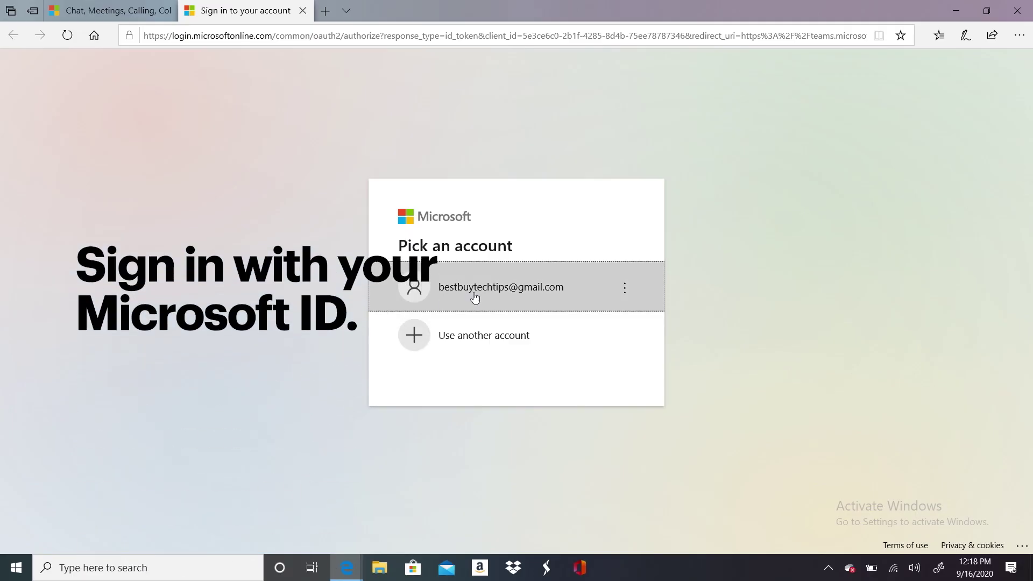
Sign in with the account already listed on the Pick an account page
left_click(475, 296)
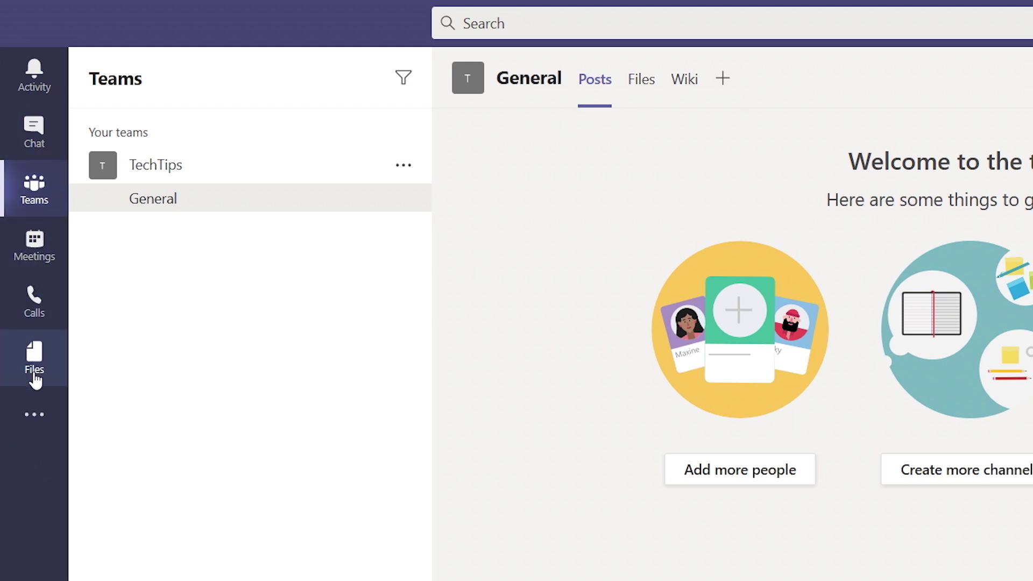
Browse the added apps and the Activity feed, then open the recent one-on-one chat
left_click(36, 410)
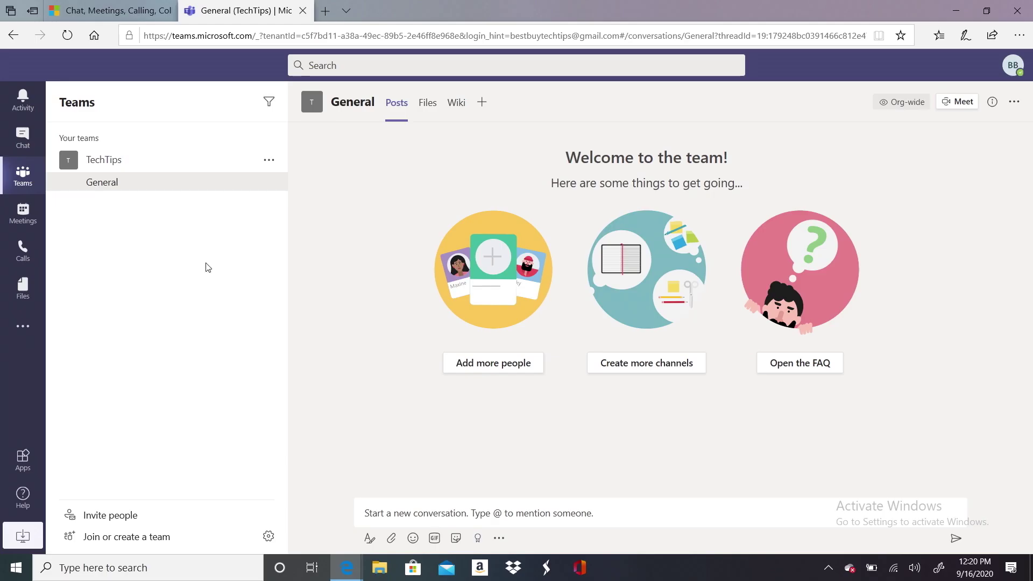
left_click(23, 95)
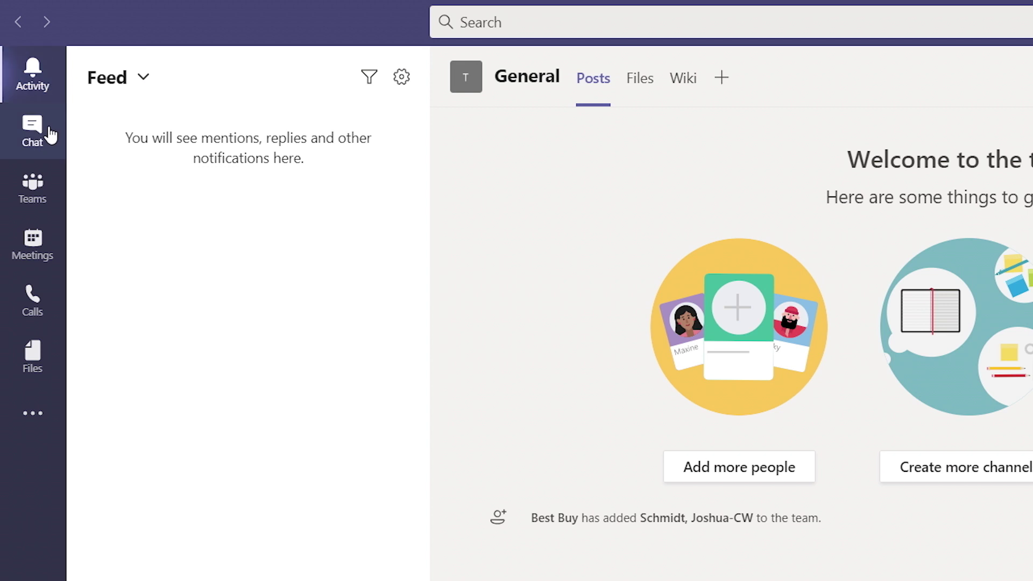
left_click(49, 134)
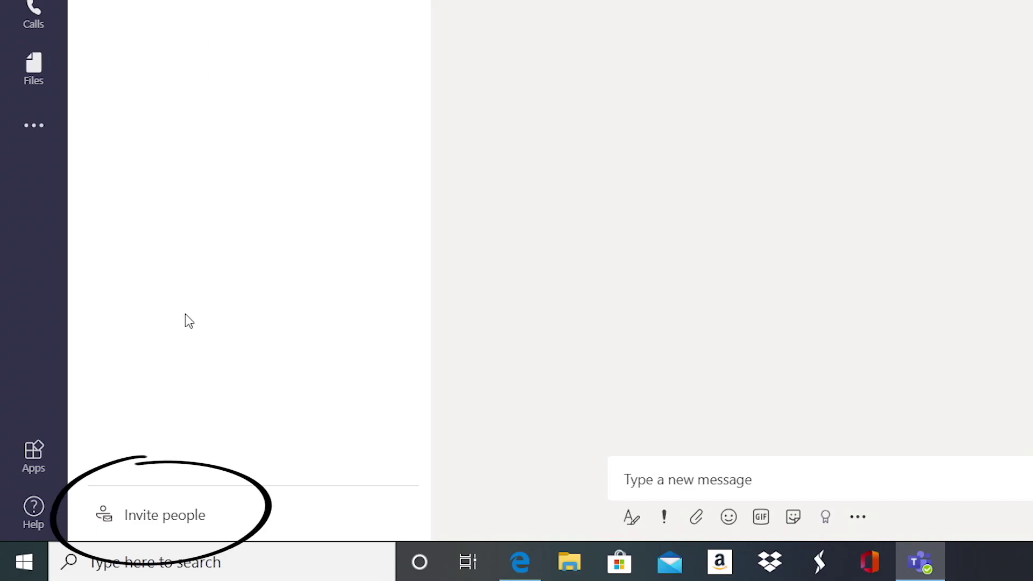
left_click(206, 516)
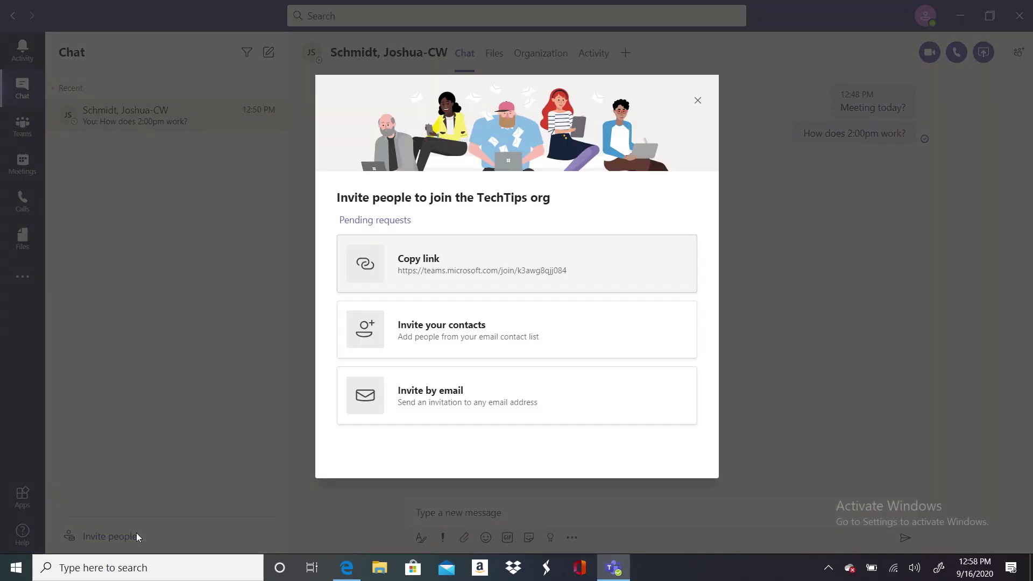
key("Escape")
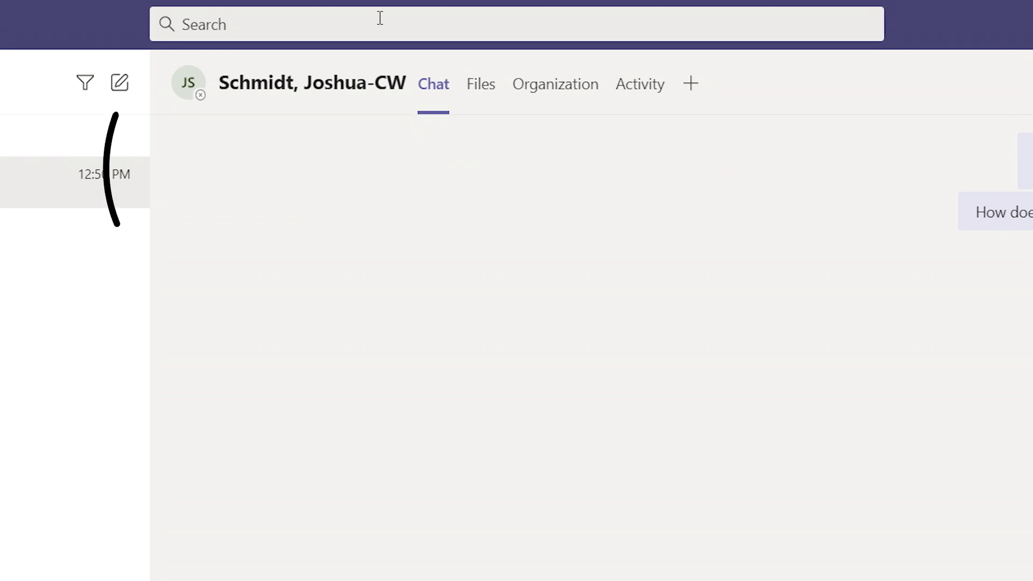
left_click(380, 18)
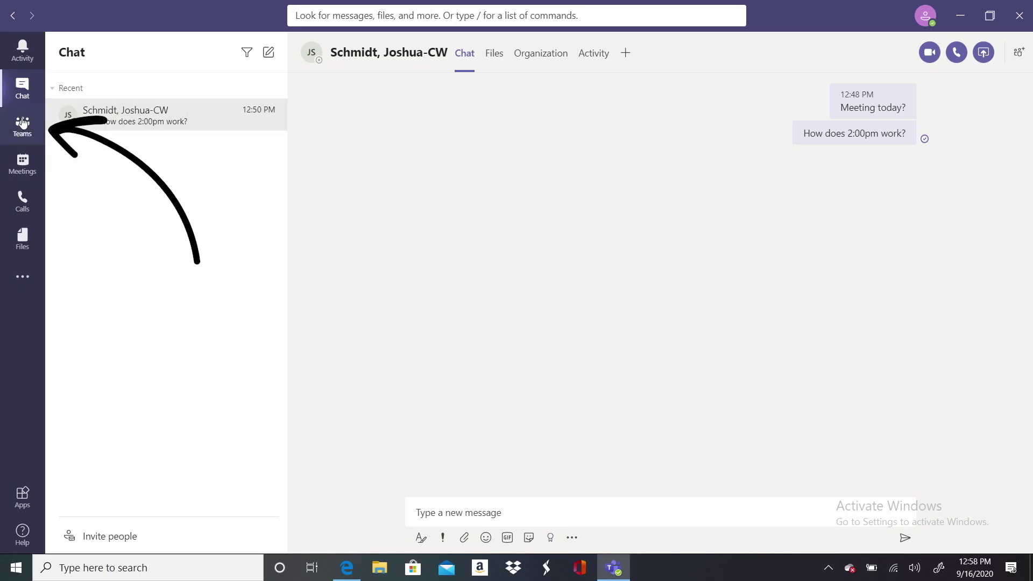
left_click(23, 123)
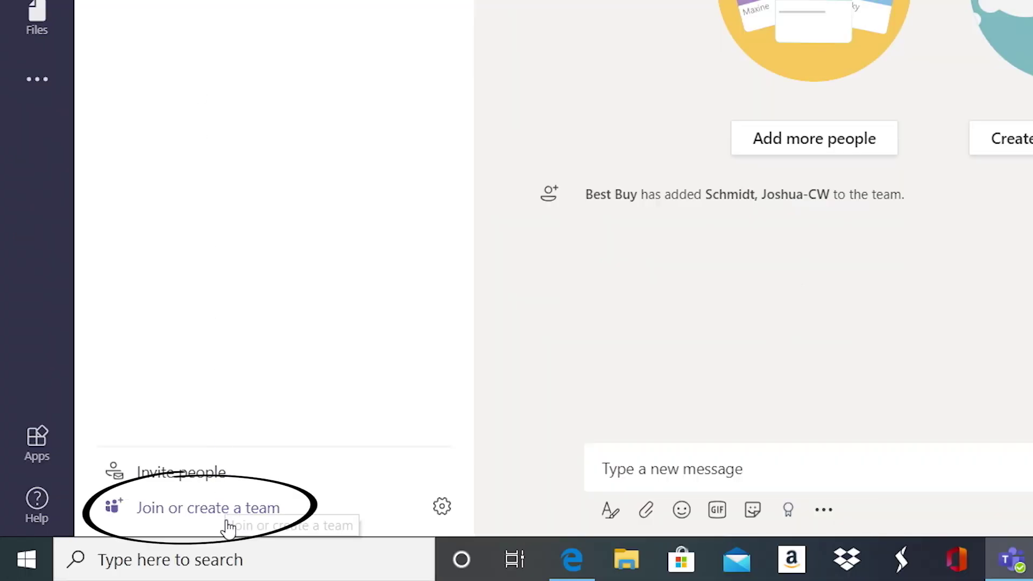
Open Join or create a team from the bottom of the Teams list
left_click(228, 522)
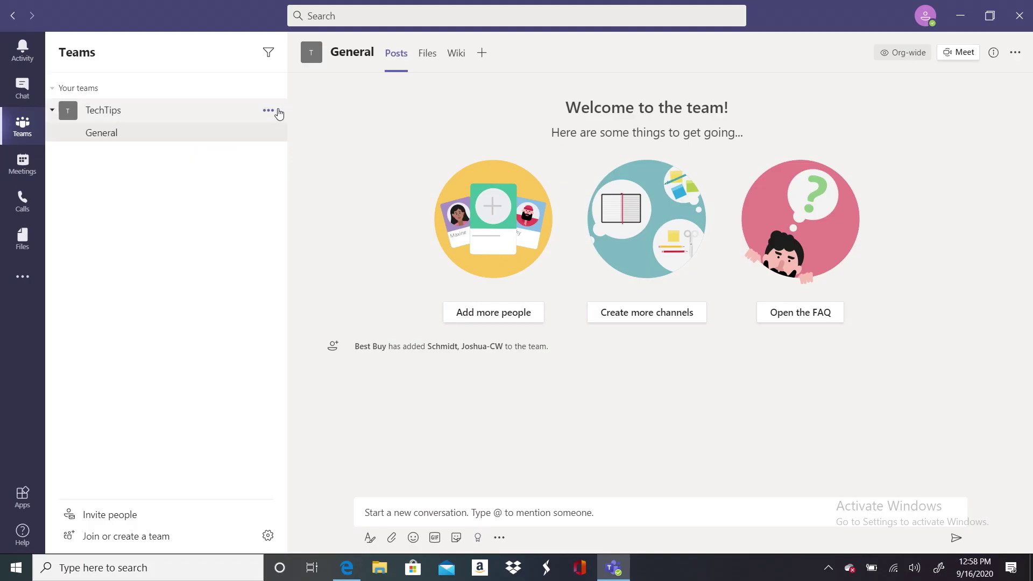
Show the TechTips team's actions menu with Hide, Manage team and Add channel
left_click(277, 111)
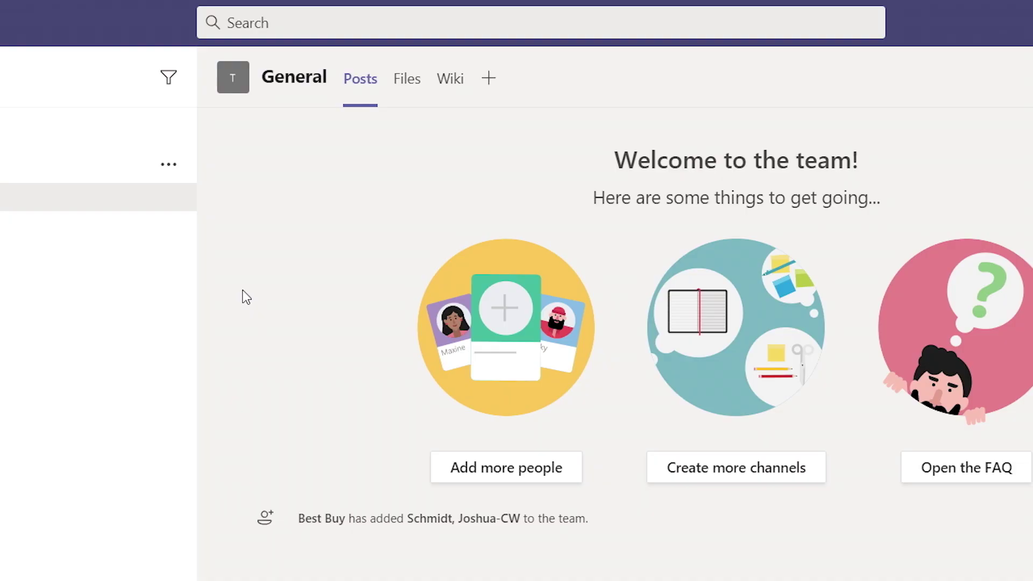
left_click(419, 99)
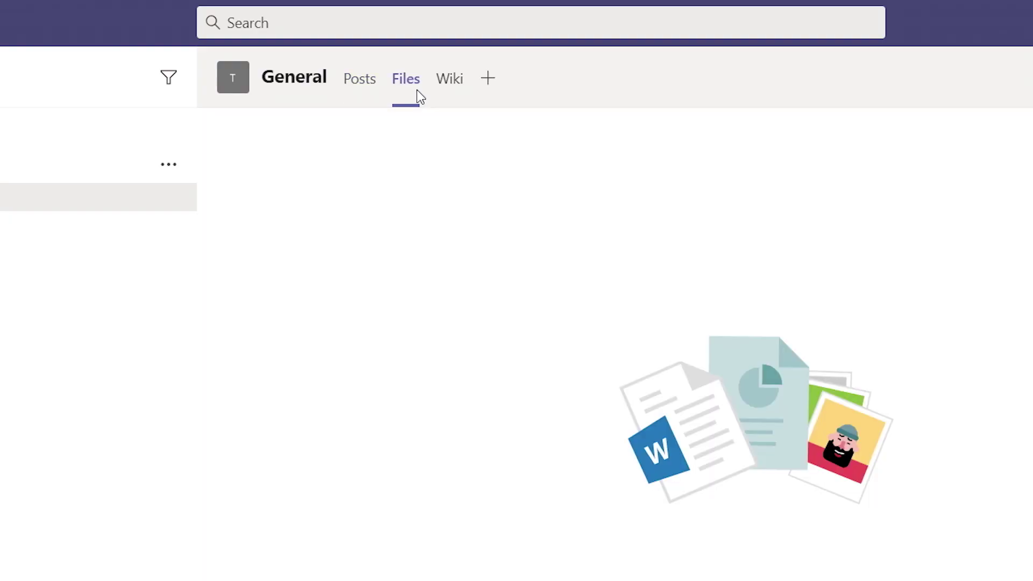
left_click(463, 98)
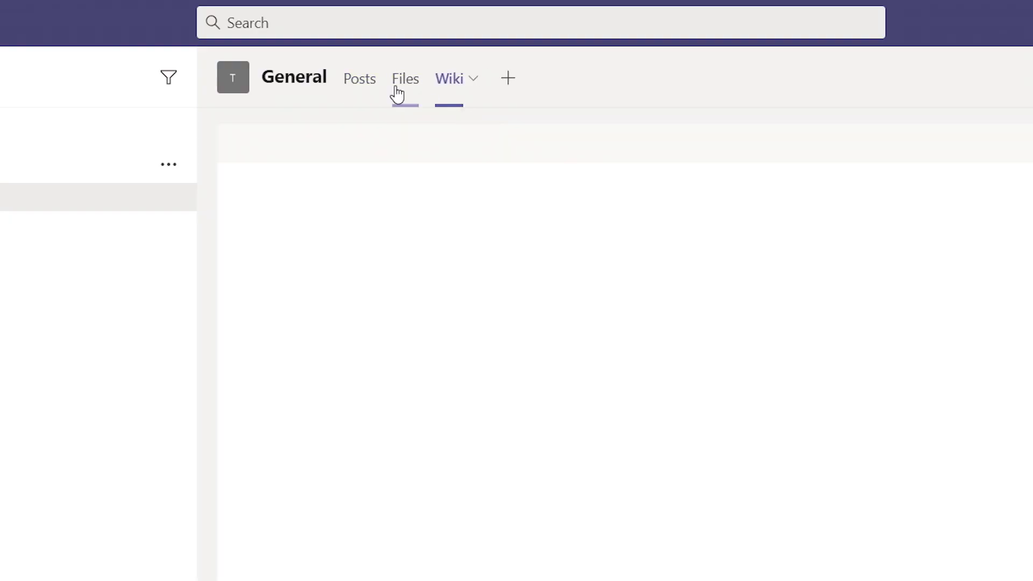
left_click(367, 84)
left_click(489, 78)
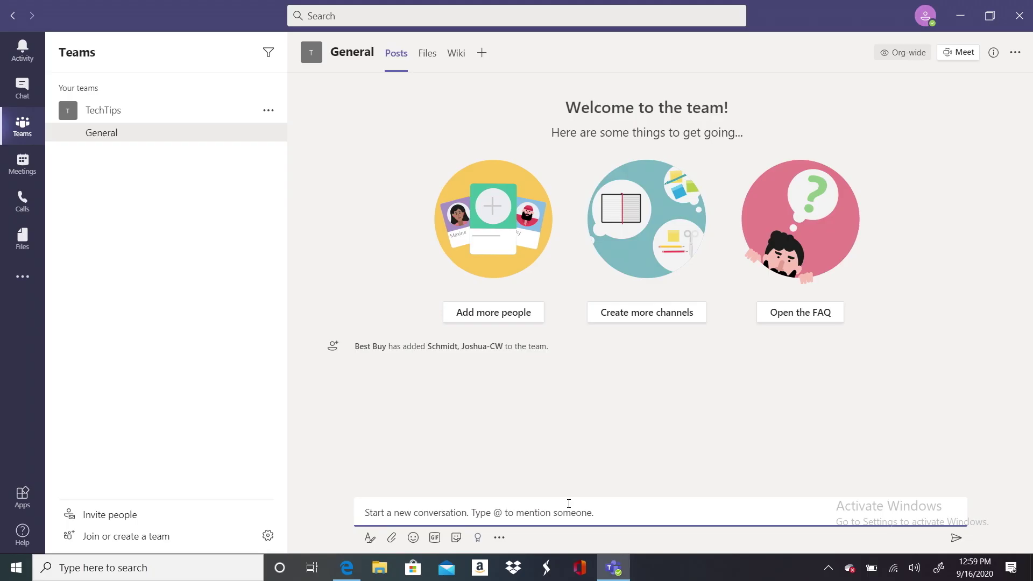
type("@jo")
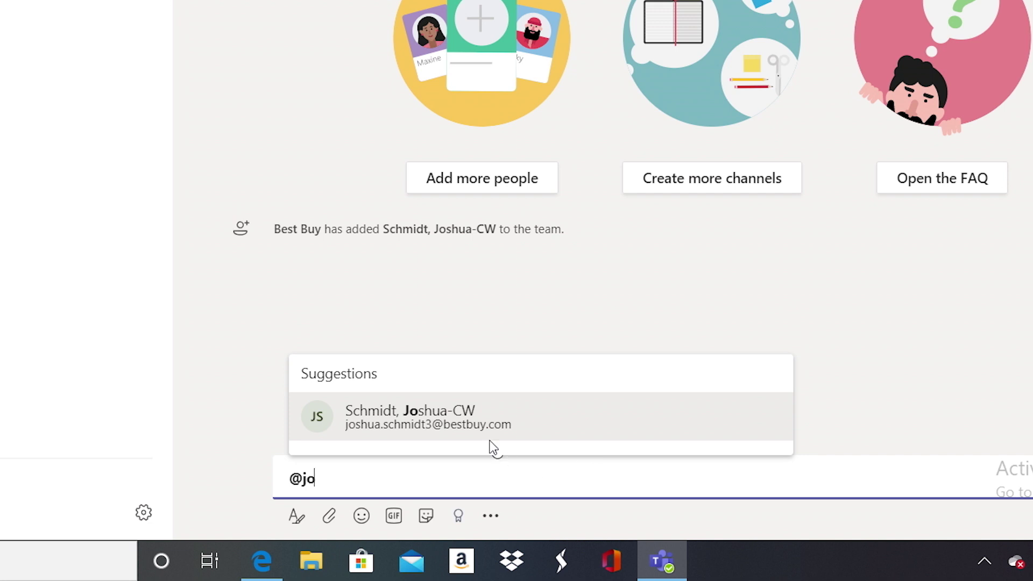
left_click(484, 436)
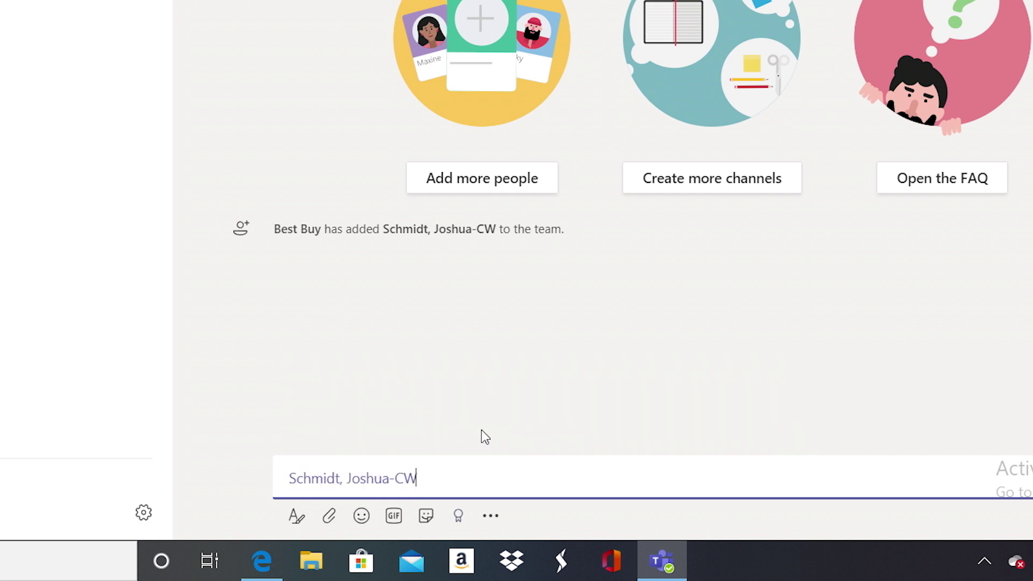
left_click(362, 516)
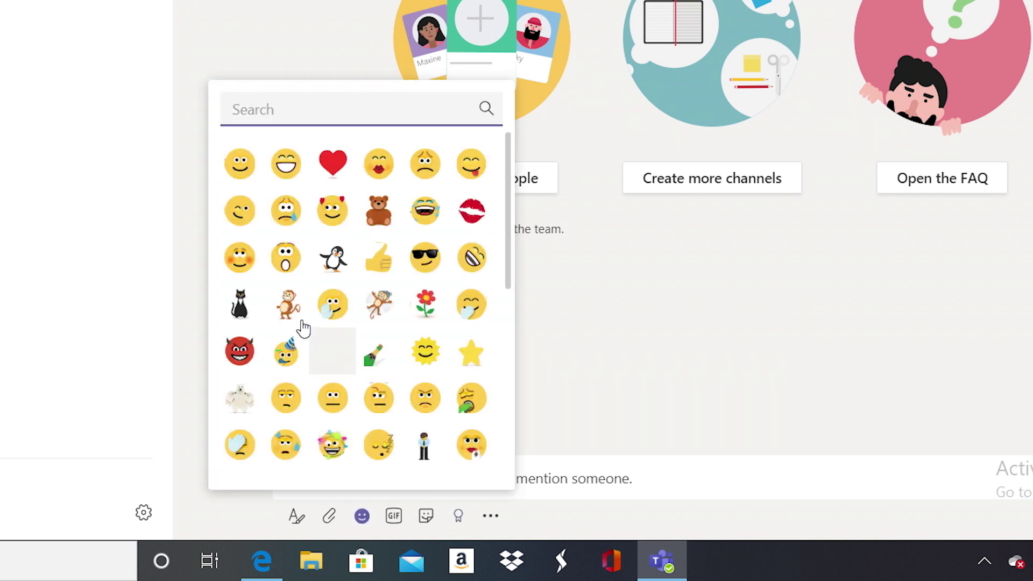
left_click(394, 516)
left_click(489, 237)
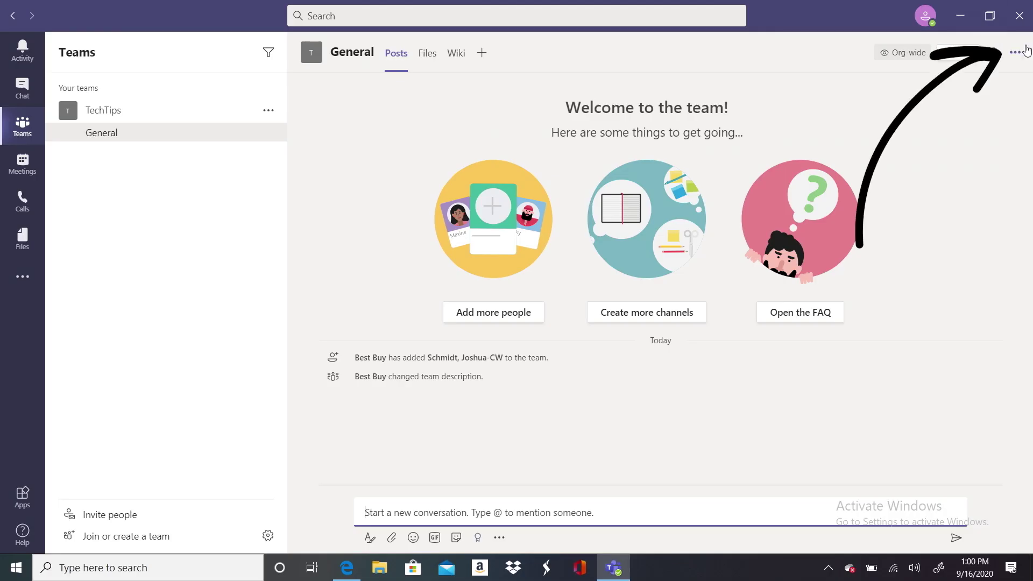
Get a link to the General channel, close the link dialog, then switch to Meetings
left_click(1018, 55)
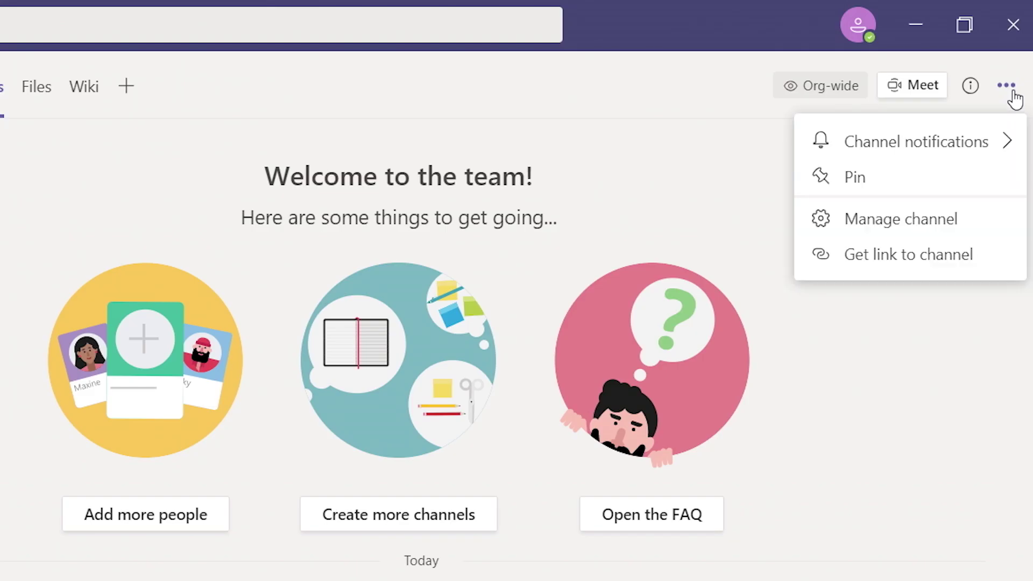
mouse_move(989, 144)
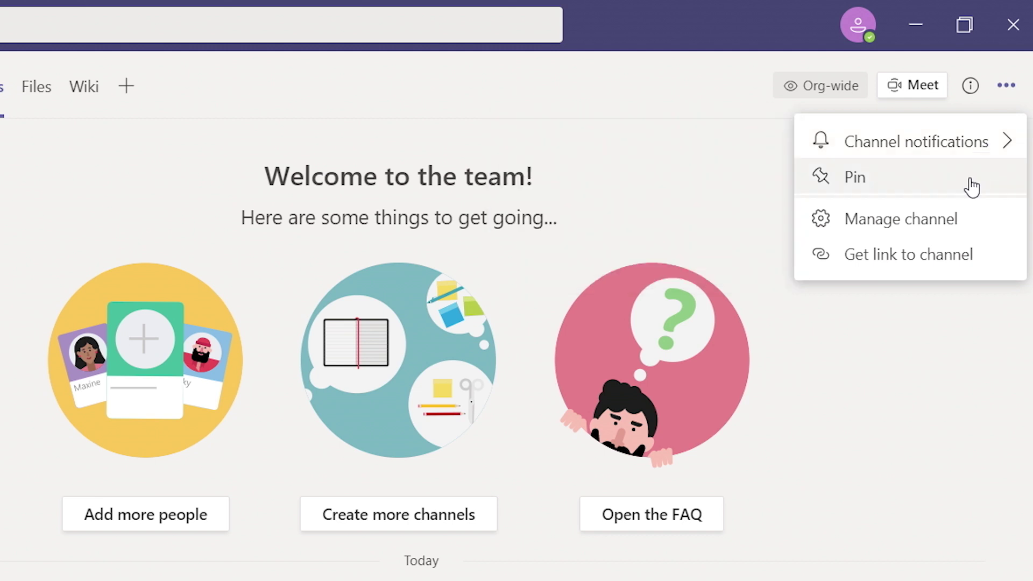
left_click(946, 261)
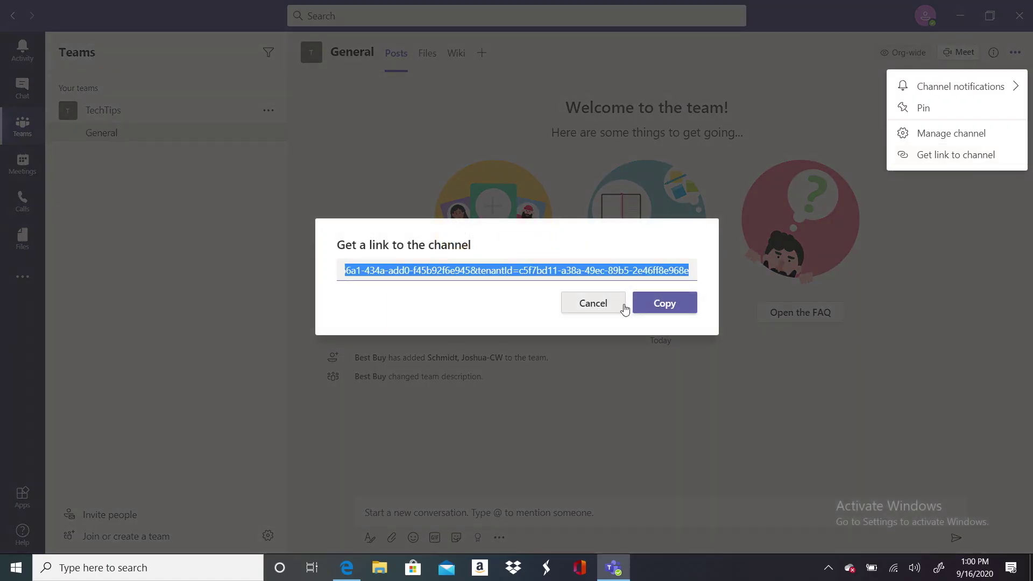
left_click(610, 307)
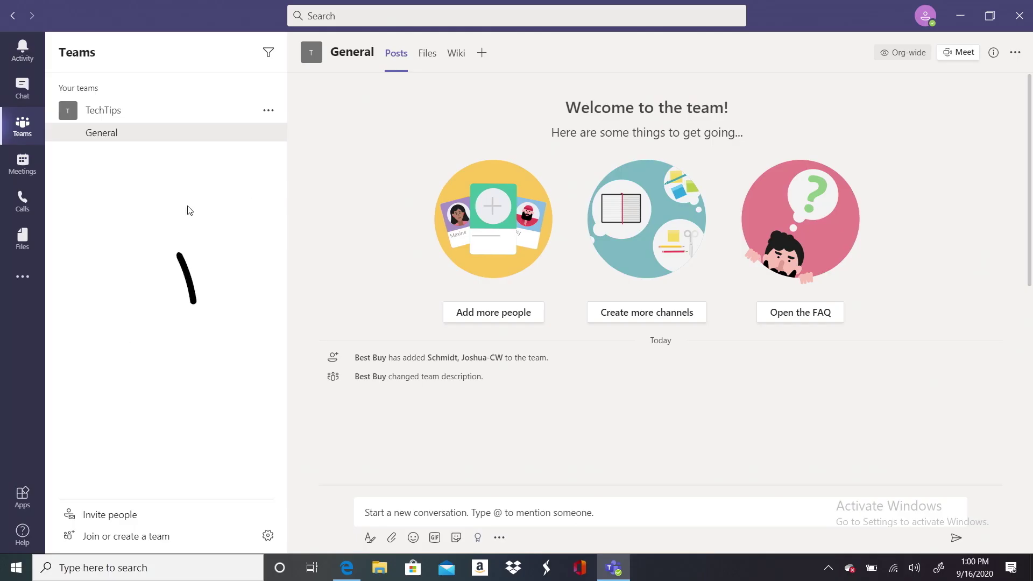
left_click(22, 170)
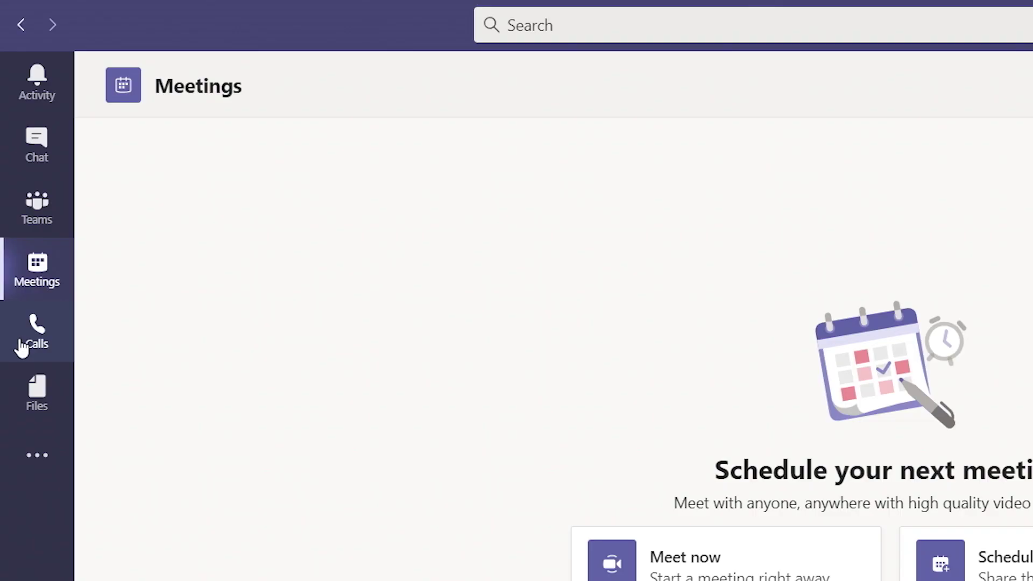
Switch to Calls to show the Speed dial page
left_click(21, 347)
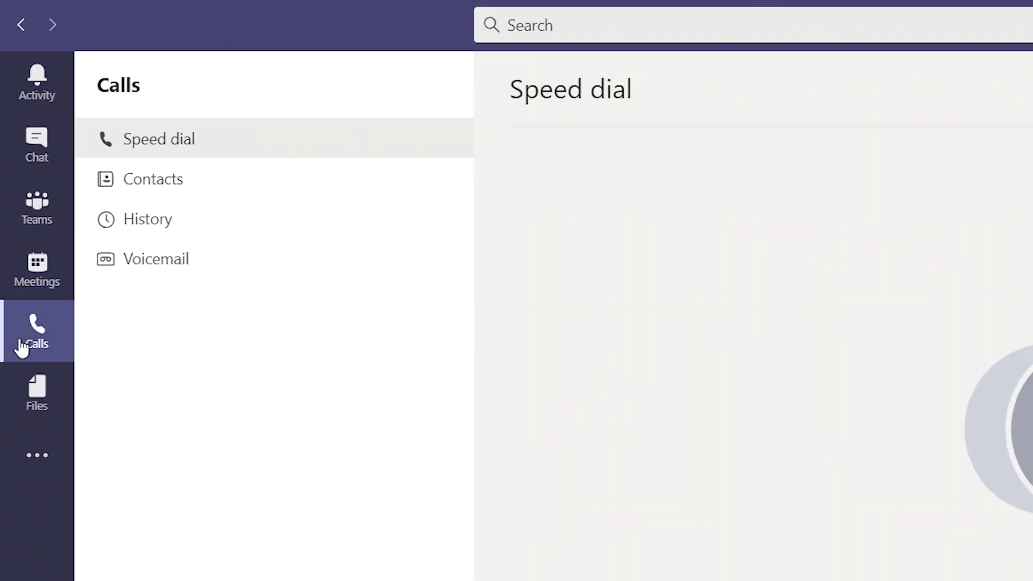
Check call Contacts, History and Voicemail, then view Files from all teams
left_click(180, 178)
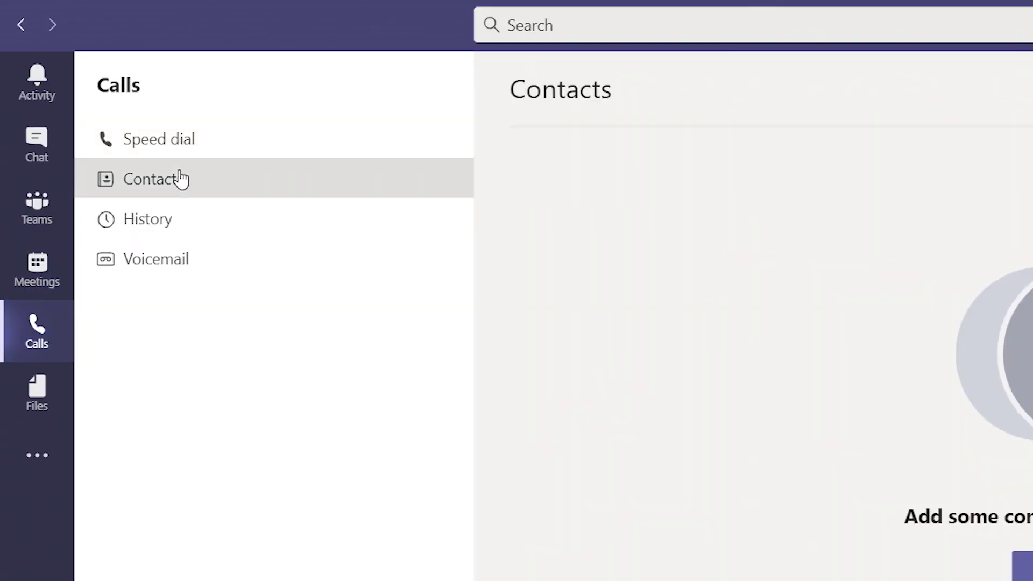
left_click(180, 222)
left_click(236, 264)
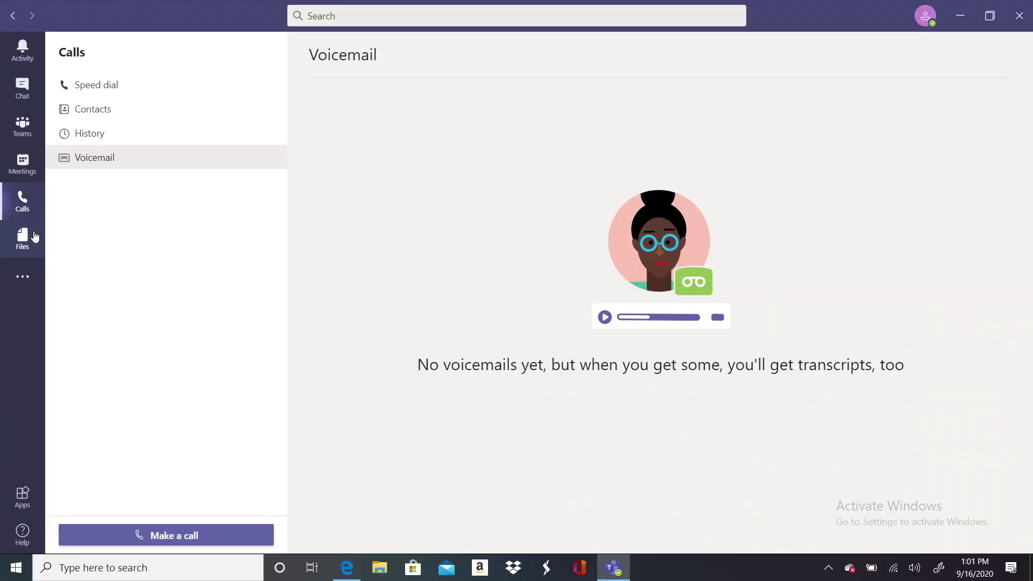
left_click(55, 387)
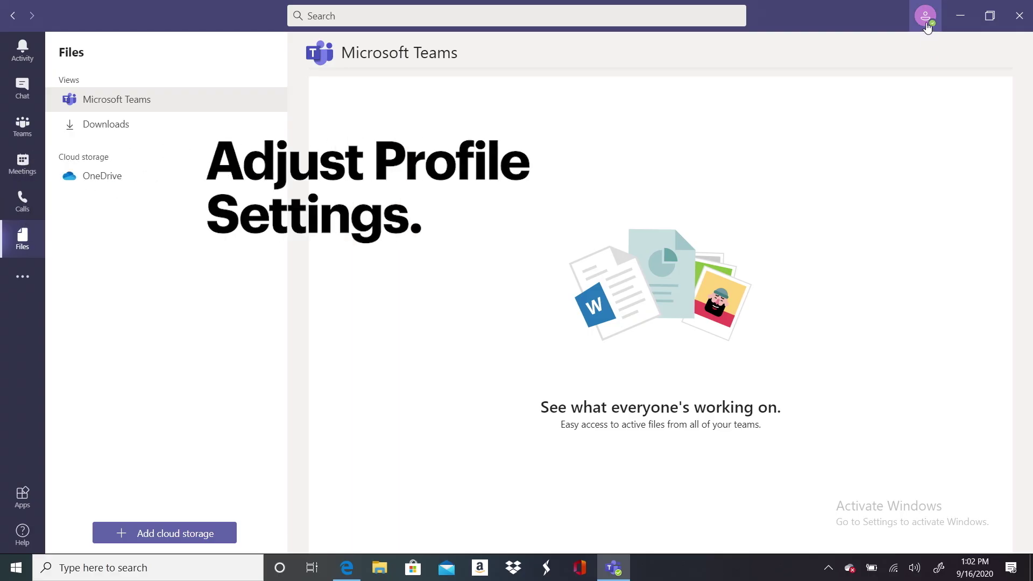
Show the profile menu's status list: Busy, Do not disturb, Appear away
left_click(925, 17)
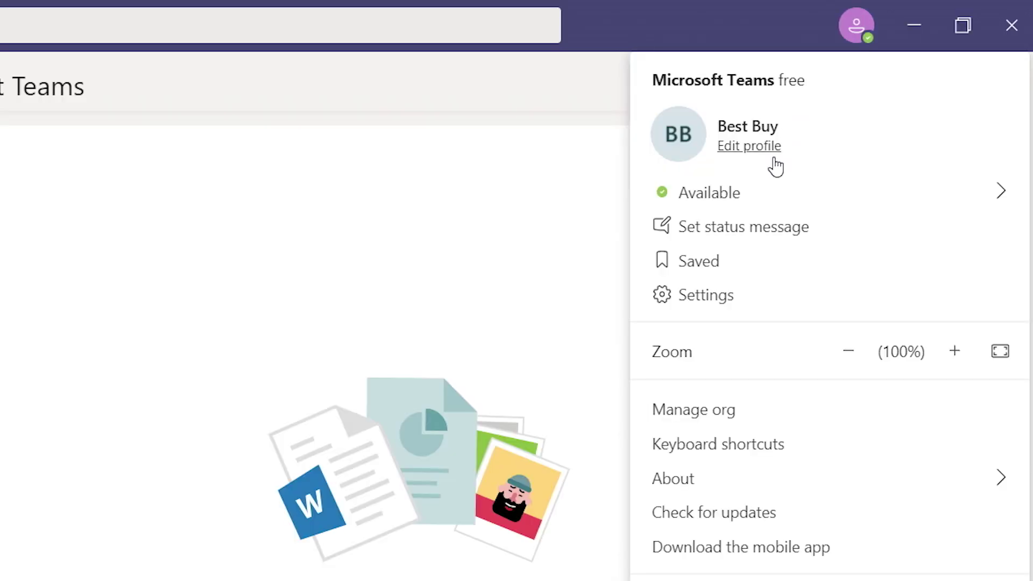
mouse_move(875, 119)
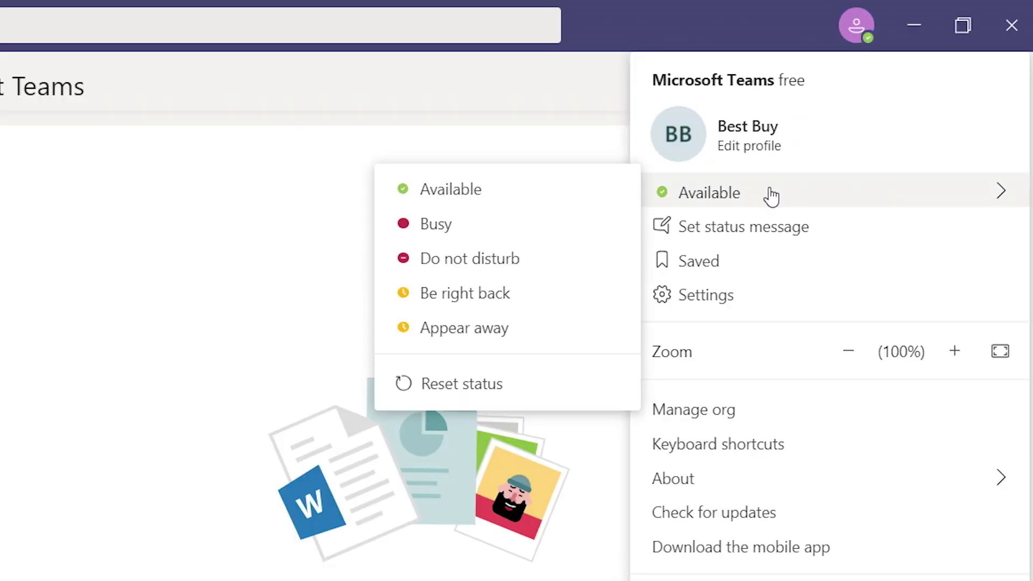